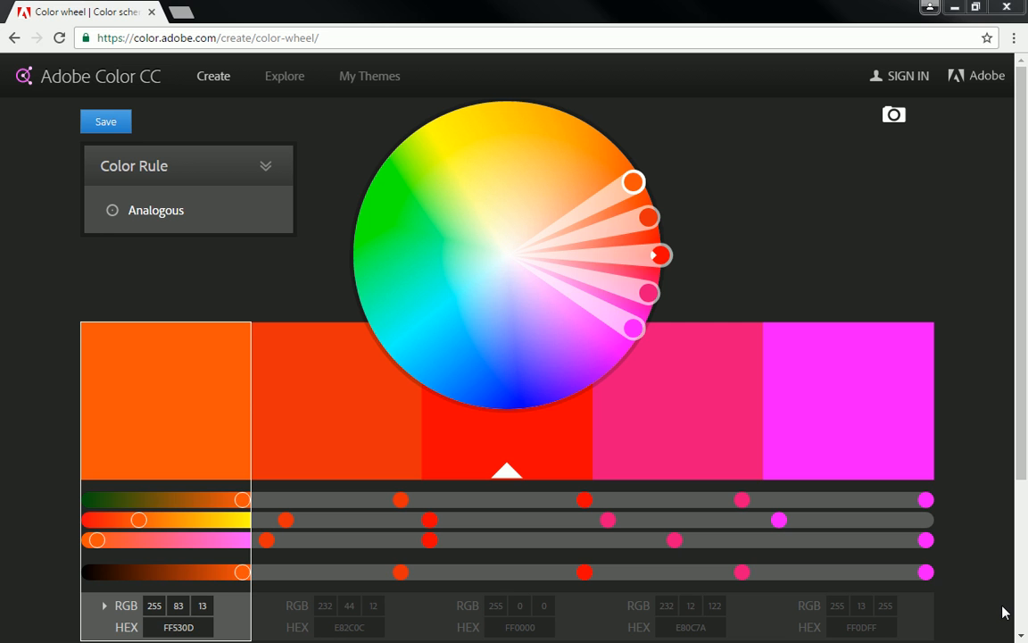
Adjust the spread of the analogous harmony on the color wheel until the first swatch is orange FF5A00
{"action": "left_click_drag", "start_coordinate": [634, 182], "coordinate": [569, 121]}
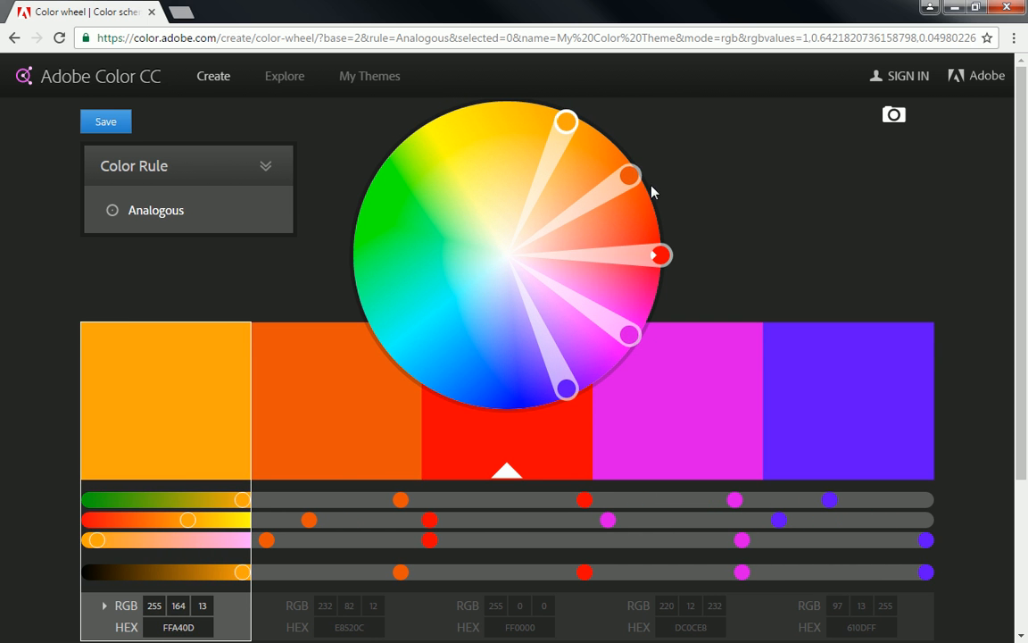
{"action": "left_click", "coordinate": [539, 431]}
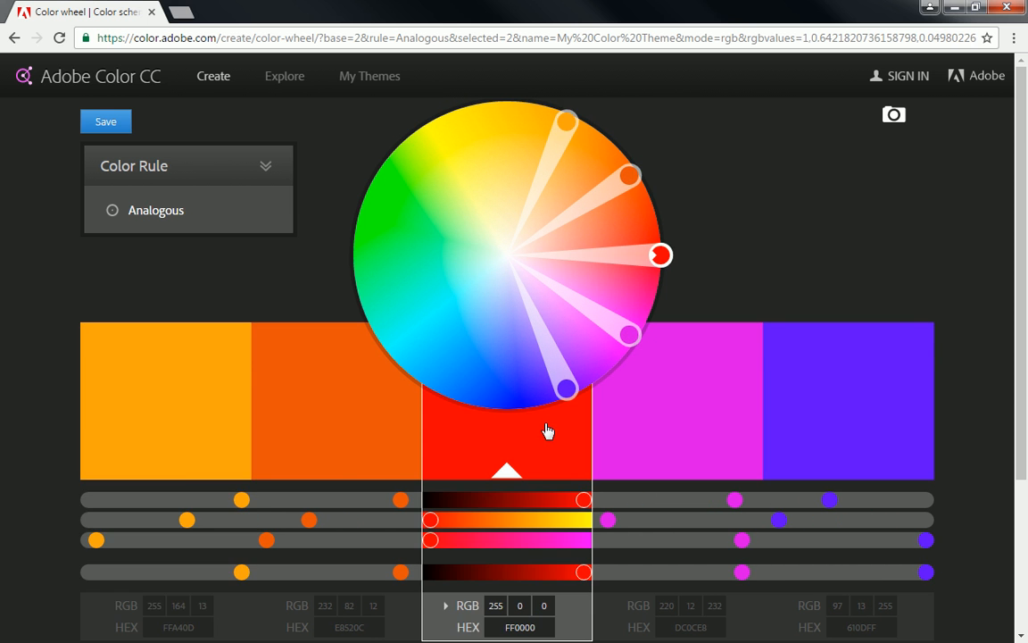
{"action": "left_click", "coordinate": [580, 116]}
{"action": "left_click_drag", "start_coordinate": [582, 115], "coordinate": [616, 130]}
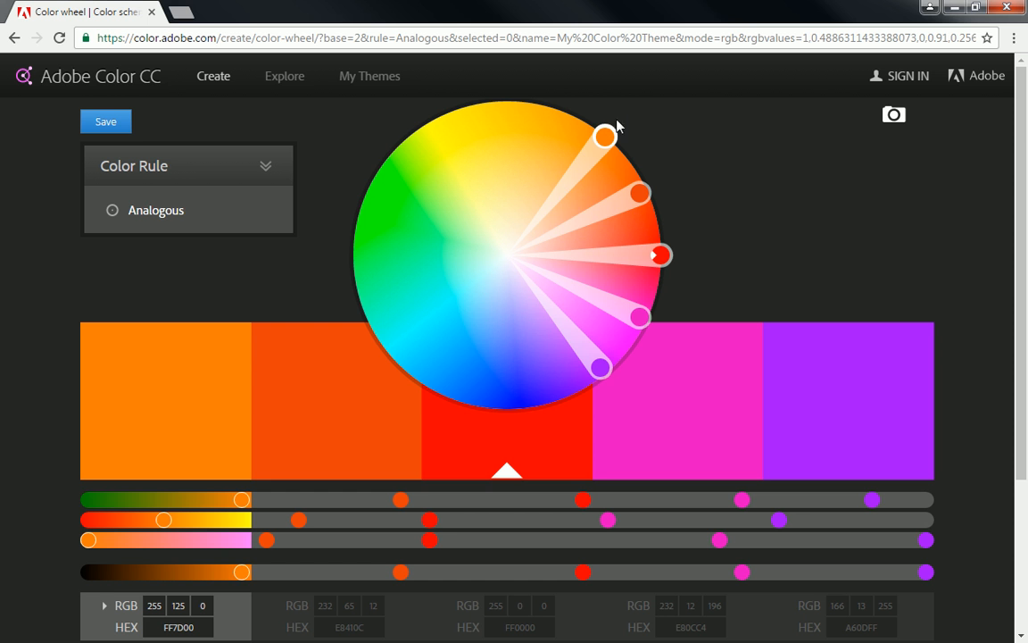
{"action": "left_click_drag", "start_coordinate": [606, 134], "coordinate": [631, 163]}
Try the Monochromatic, Triad, Complementary, Compound and Shades color rules one after another on the red base color
{"action": "left_click", "coordinate": [257, 206]}
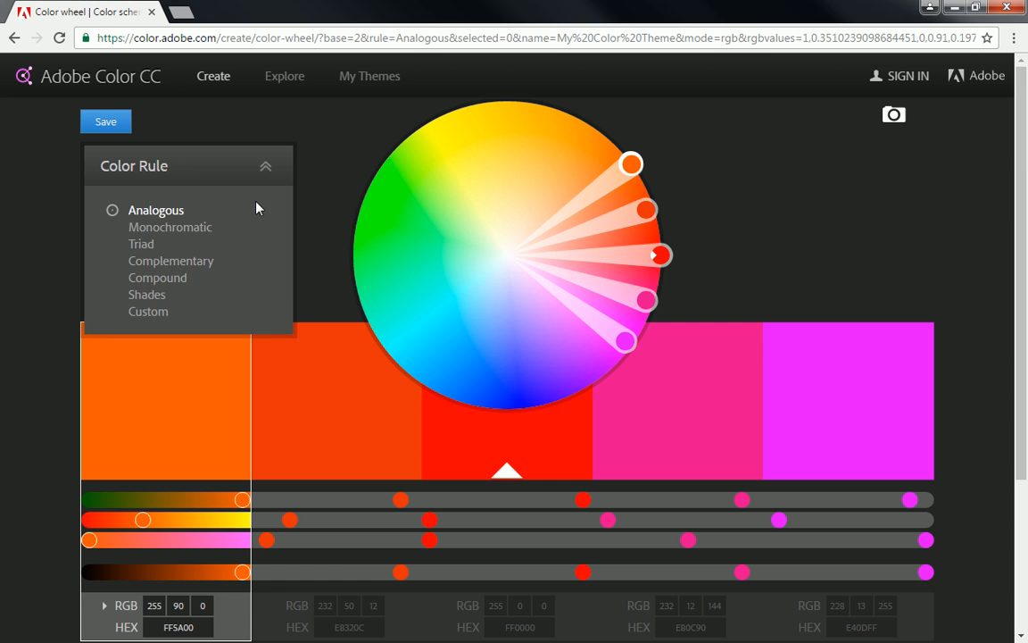
{"action": "left_click", "coordinate": [183, 229]}
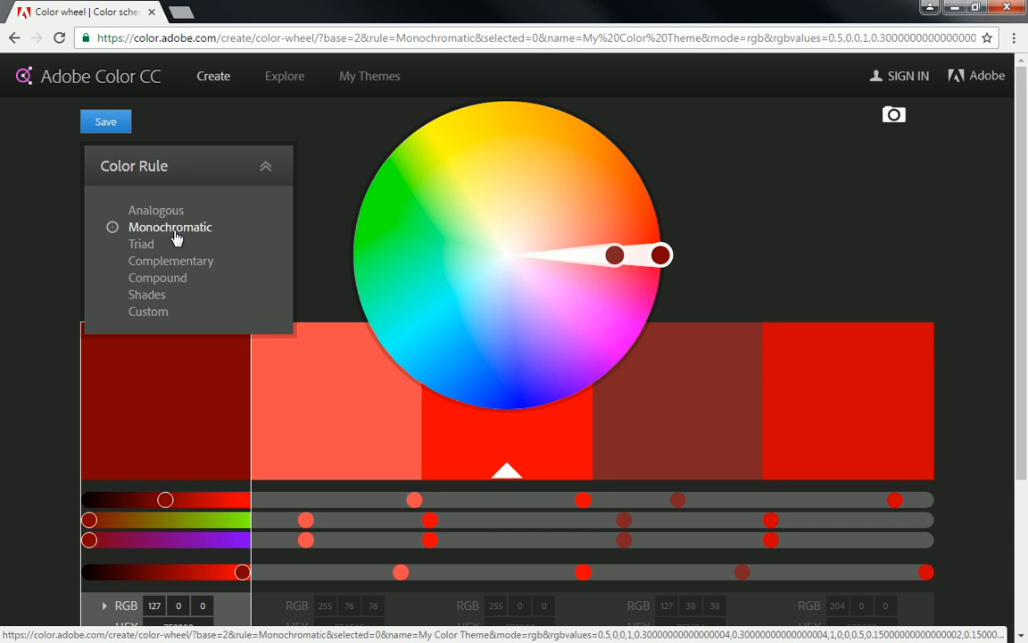
{"action": "left_click", "coordinate": [141, 245]}
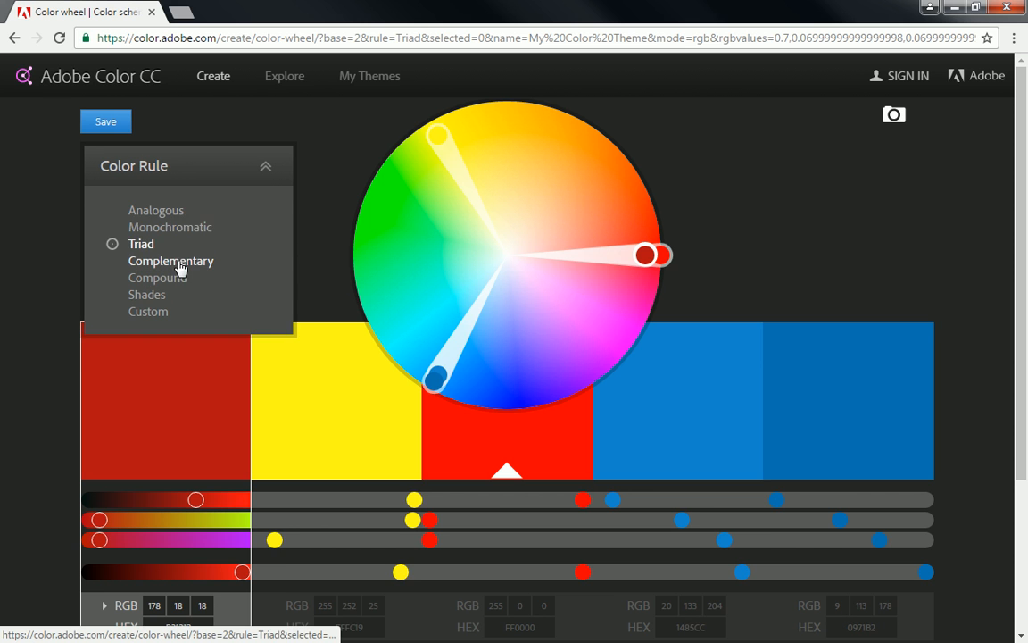
{"action": "left_click", "coordinate": [179, 264]}
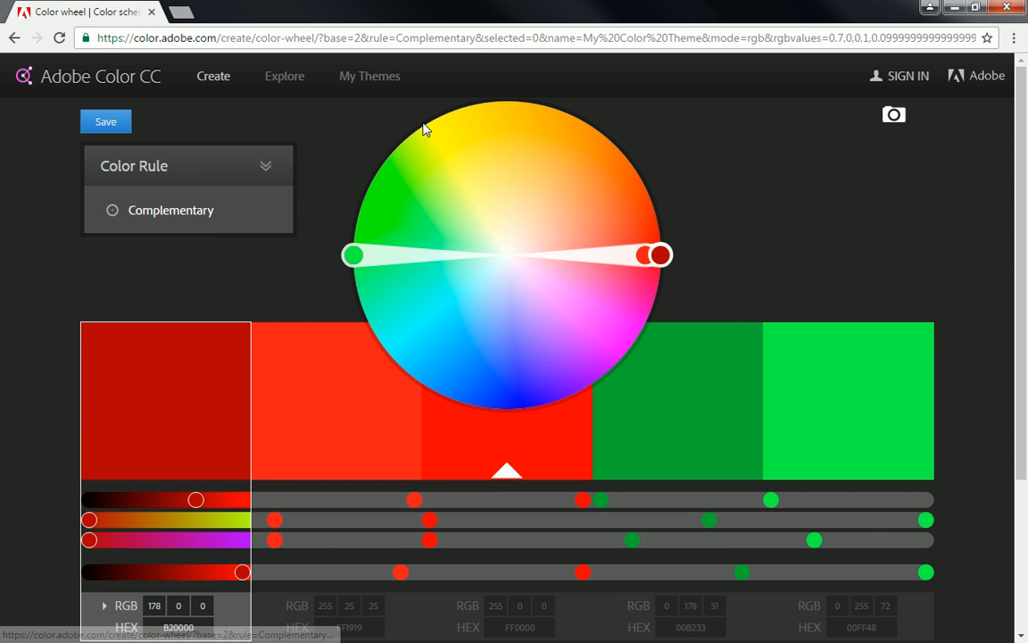
{"action": "mouse_move", "coordinate": [176, 211]}
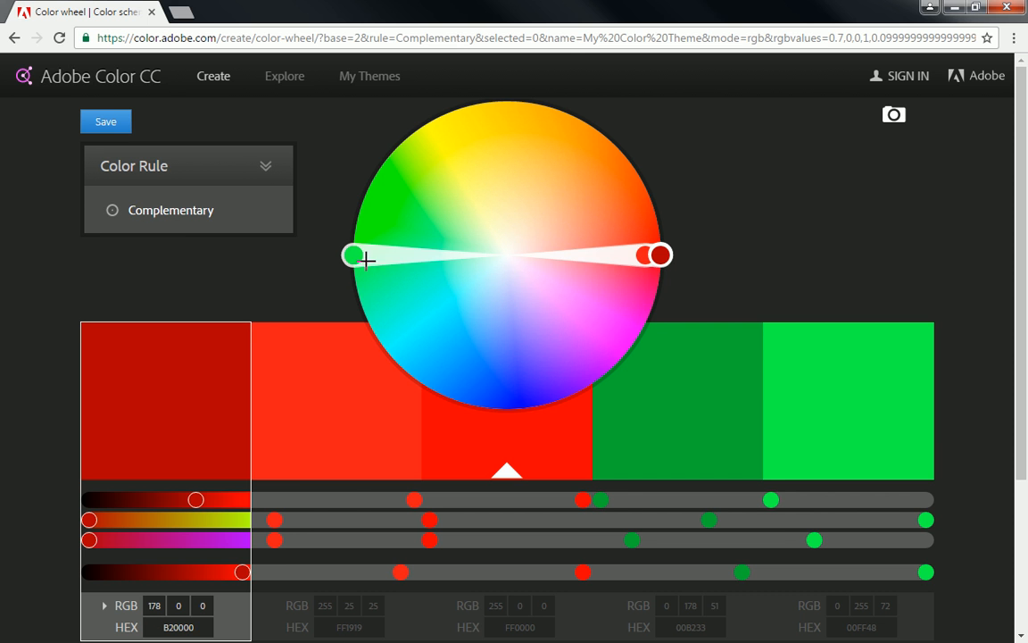
{"action": "mouse_move", "coordinate": [200, 234]}
{"action": "left_click", "coordinate": [165, 280]}
{"action": "mouse_move", "coordinate": [105, 187]}
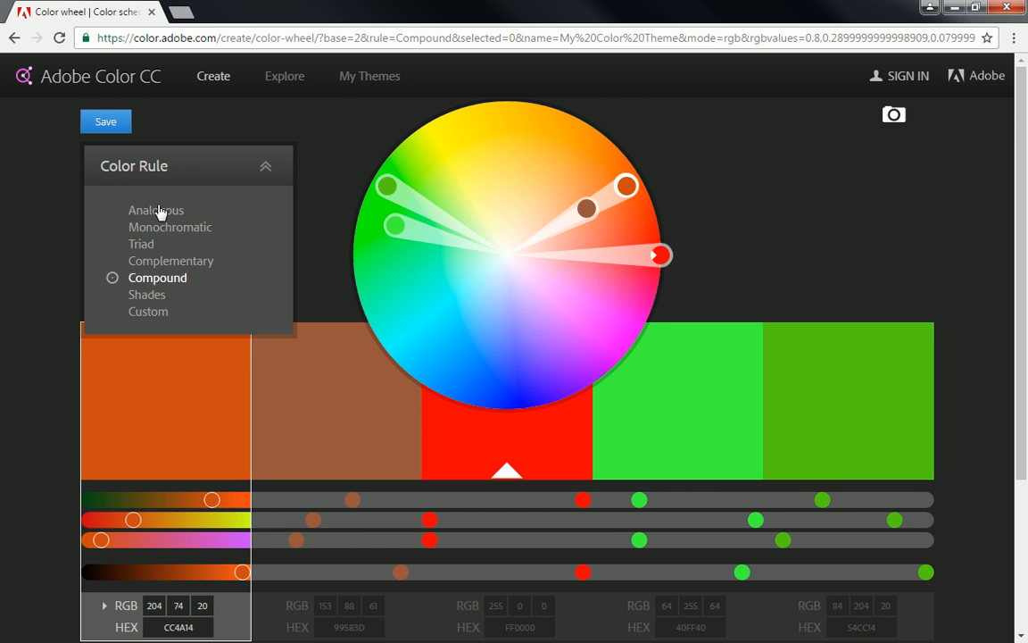
{"action": "left_click", "coordinate": [170, 294]}
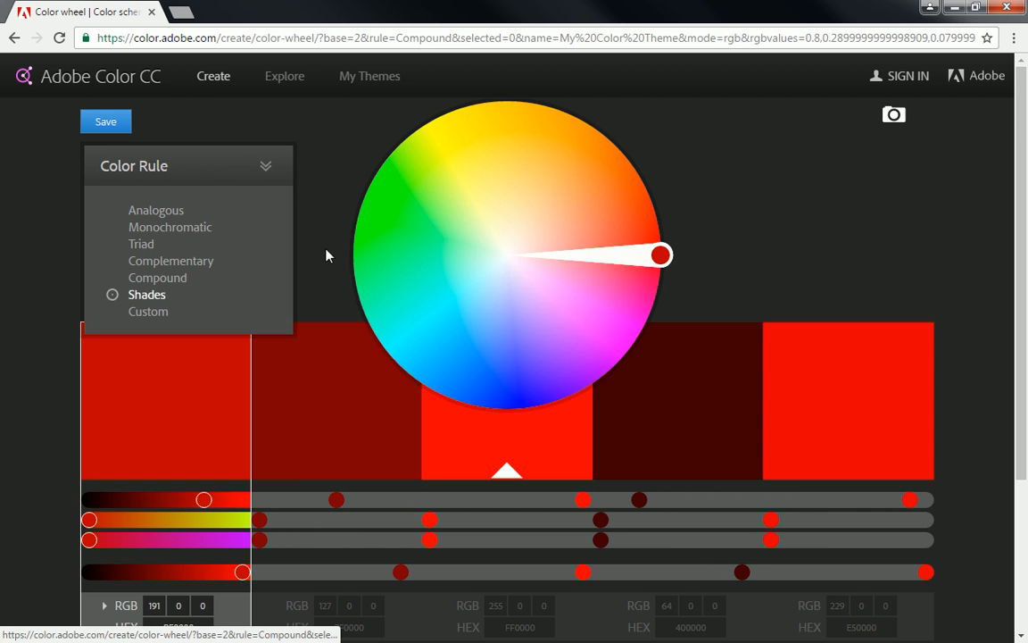
Switch to the Custom color rule and move swatches independently on the wheel, including tan BF8753 and dark brown 401B11
{"action": "left_click", "coordinate": [148, 311]}
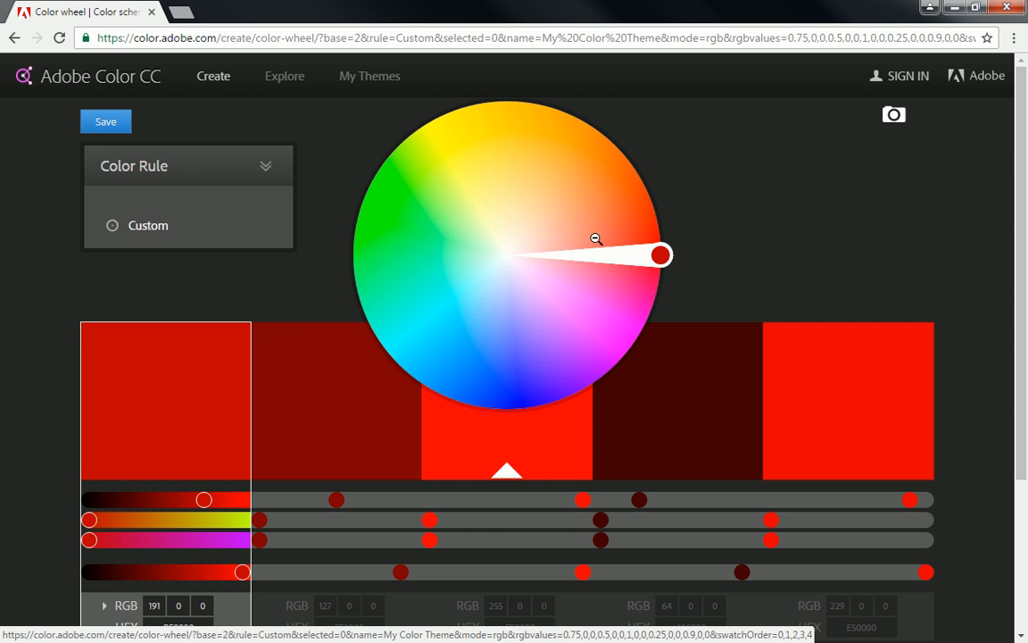
{"action": "left_click_drag", "start_coordinate": [658, 254], "coordinate": [562, 188]}
{"action": "mouse_move", "coordinate": [658, 254]}
{"action": "left_mouse_down"}
{"action": "mouse_move", "coordinate": [604, 286]}
{"action": "mouse_move", "coordinate": [613, 214]}
{"action": "left_mouse_up"}
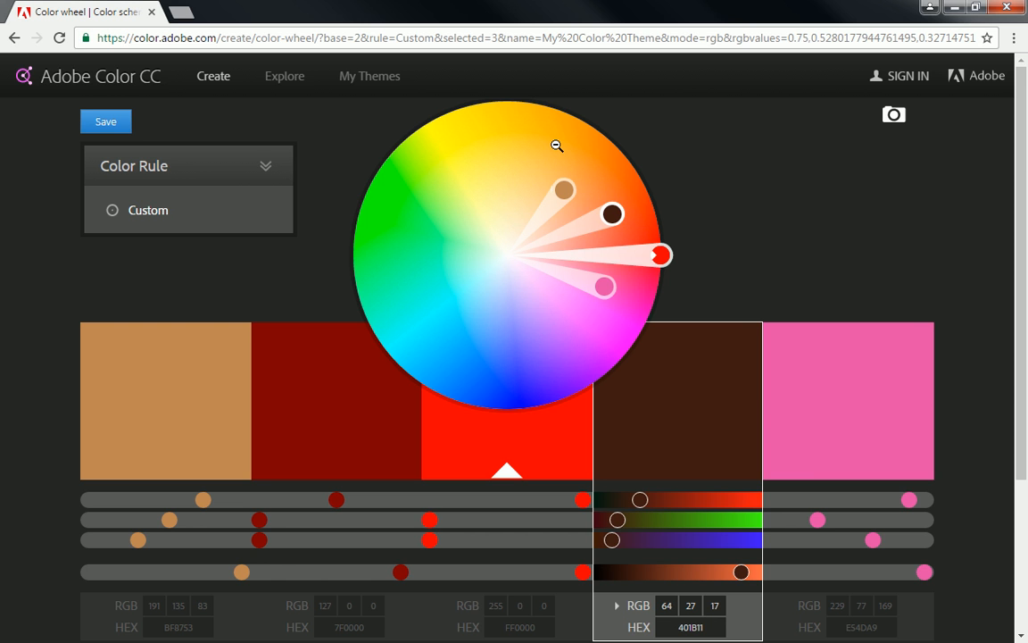
Set the color rule back to Monochromatic
{"action": "left_click", "coordinate": [206, 166]}
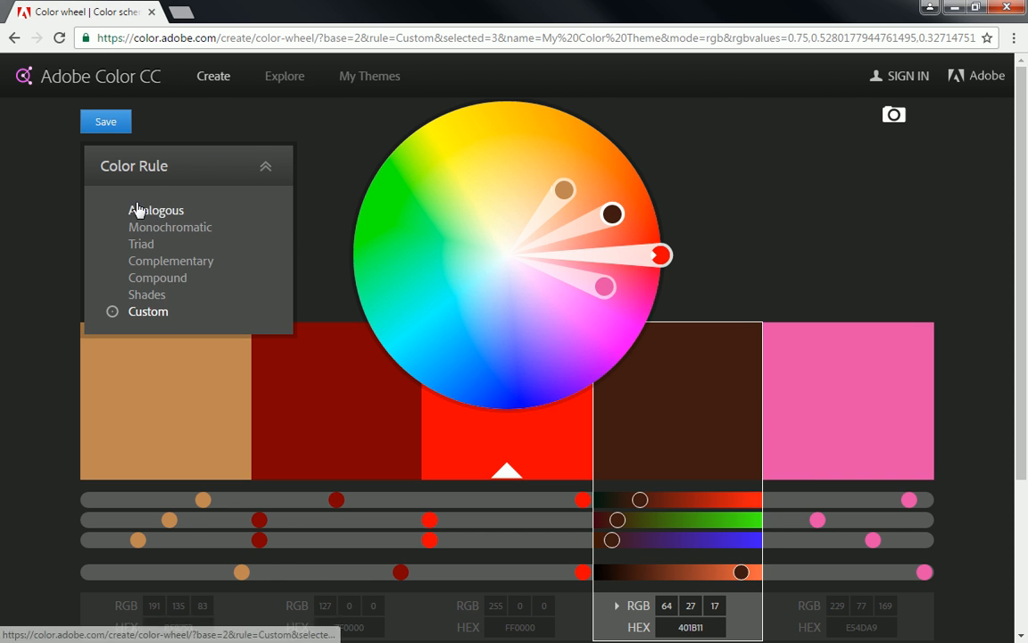
{"action": "left_click", "coordinate": [162, 298]}
{"action": "left_click", "coordinate": [166, 234]}
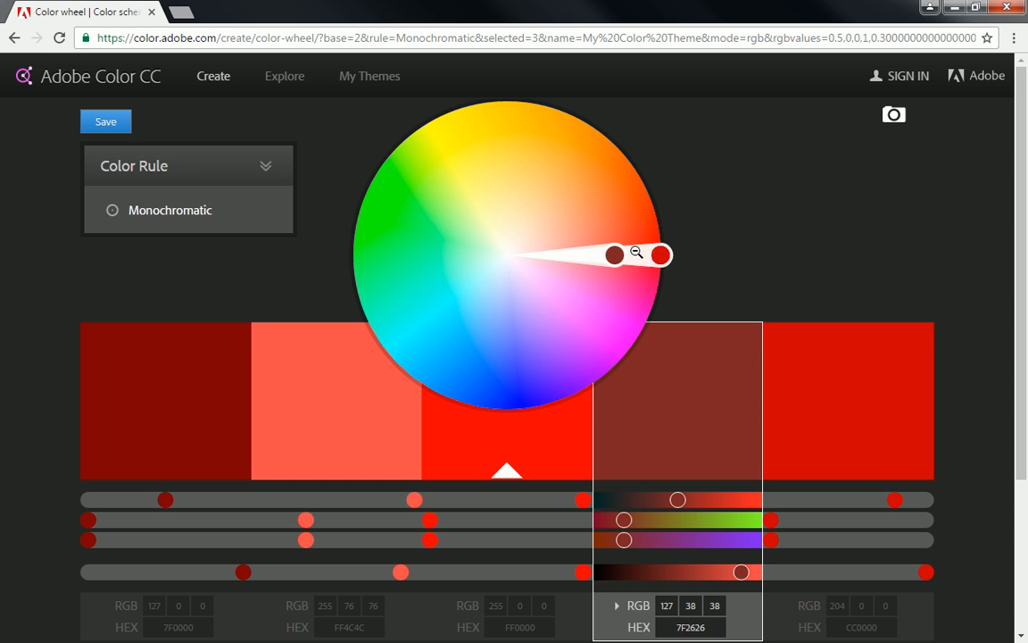
Rotate the monochromatic palette on the color wheel from red to cyan-blue and adjust the saturation of its inner swatches
{"action": "left_click_drag", "start_coordinate": [615, 256], "coordinate": [580, 257]}
{"action": "left_click", "coordinate": [601, 258]}
{"action": "mouse_move", "coordinate": [660, 258]}
{"action": "left_mouse_down"}
{"action": "mouse_move", "coordinate": [603, 260]}
{"action": "mouse_move", "coordinate": [646, 255]}
{"action": "left_mouse_up"}
{"action": "left_click_drag", "start_coordinate": [582, 258], "coordinate": [400, 369]}
{"action": "mouse_move", "coordinate": [449, 317]}
{"action": "left_mouse_down"}
{"action": "mouse_move", "coordinate": [443, 330]}
{"action": "mouse_move", "coordinate": [457, 305]}
{"action": "left_mouse_up"}
{"action": "left_click_drag", "start_coordinate": [411, 355], "coordinate": [437, 331]}
Lower the brightness of the first and second swatches and set the base swatch's brightness to give 00768C
{"action": "left_click_drag", "start_coordinate": [398, 577], "coordinate": [349, 574]}
{"action": "left_click", "coordinate": [241, 574]}
{"action": "left_click_drag", "start_coordinate": [241, 576], "coordinate": [198, 568]}
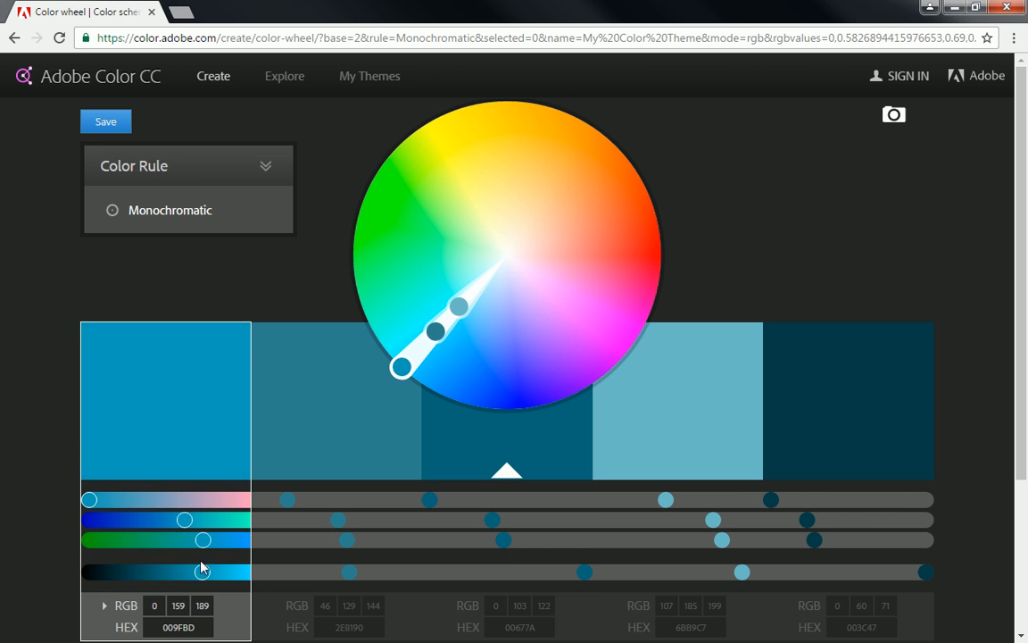
{"action": "mouse_move", "coordinate": [468, 574]}
{"action": "left_mouse_down"}
{"action": "mouse_move", "coordinate": [510, 578]}
{"action": "mouse_move", "coordinate": [474, 574]}
{"action": "left_mouse_up"}
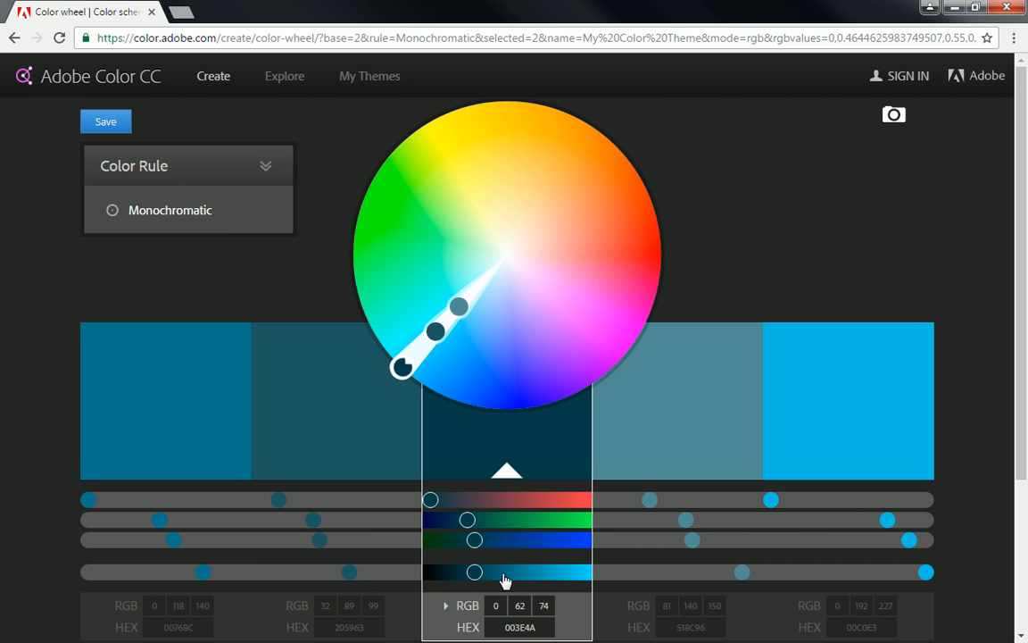
{"action": "left_click", "coordinate": [518, 576]}
Adjust the brightness of the fourth swatch to give 4F8791 and of the fifth swatch to give 006375
{"action": "left_click", "coordinate": [726, 579]}
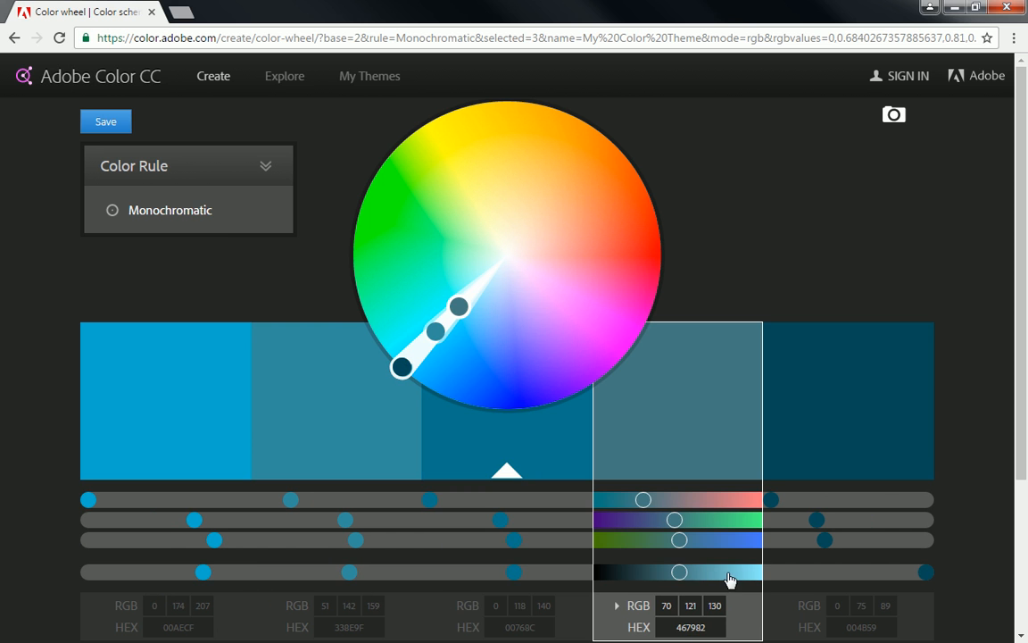
{"action": "left_click", "coordinate": [690, 574]}
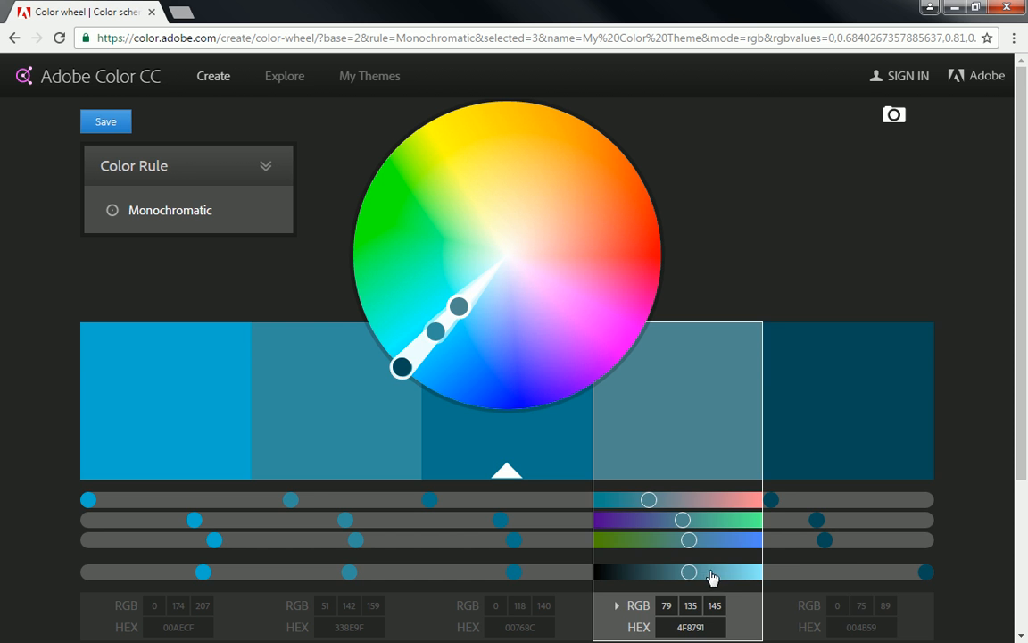
{"action": "left_click", "coordinate": [797, 575]}
{"action": "left_click", "coordinate": [836, 574]}
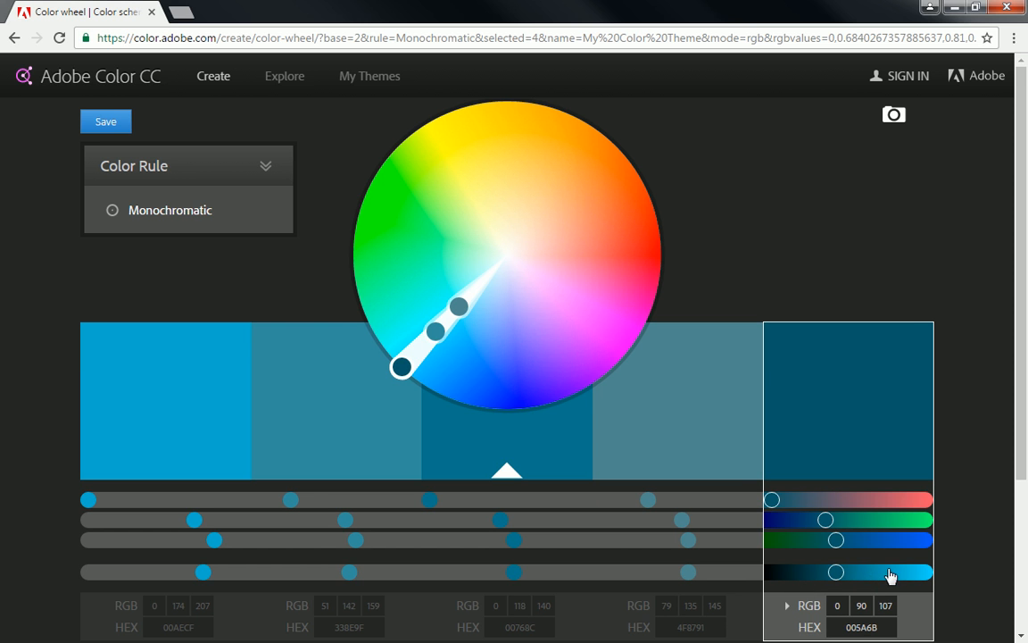
{"action": "mouse_move", "coordinate": [843, 575]}
{"action": "left_mouse_down"}
{"action": "mouse_move", "coordinate": [911, 575]}
{"action": "mouse_move", "coordinate": [842, 574]}
{"action": "left_mouse_up"}
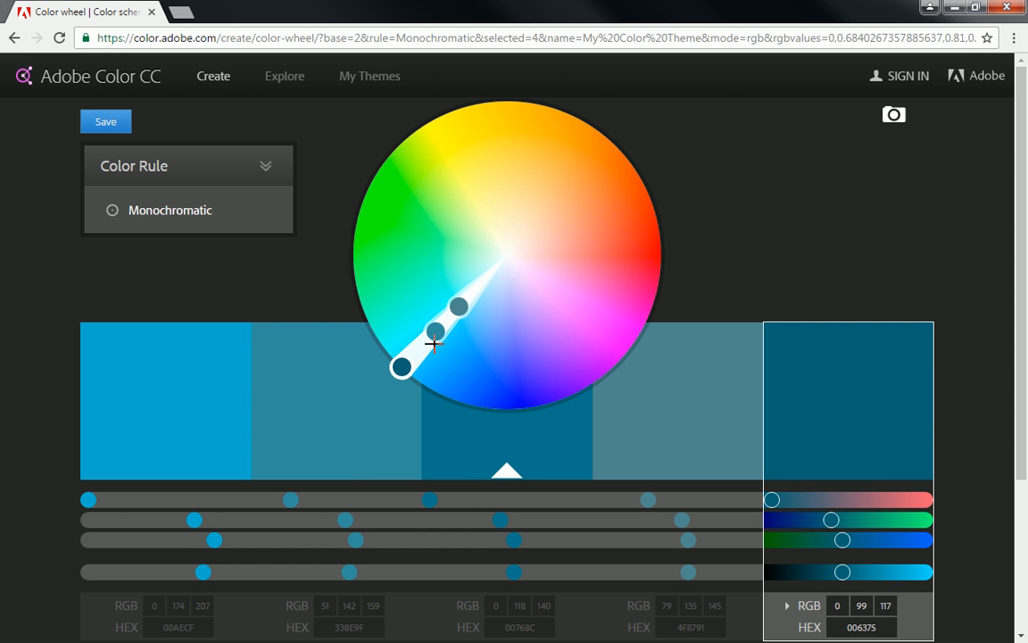
Shift the monochromatic palette to muted beige tones near the wheel's center, with the fourth swatch at 91825A
{"action": "left_click_drag", "start_coordinate": [402, 366], "coordinate": [514, 232]}
{"action": "left_click_drag", "start_coordinate": [523, 174], "coordinate": [516, 213]}
{"action": "left_click_drag", "start_coordinate": [529, 152], "coordinate": [518, 197]}
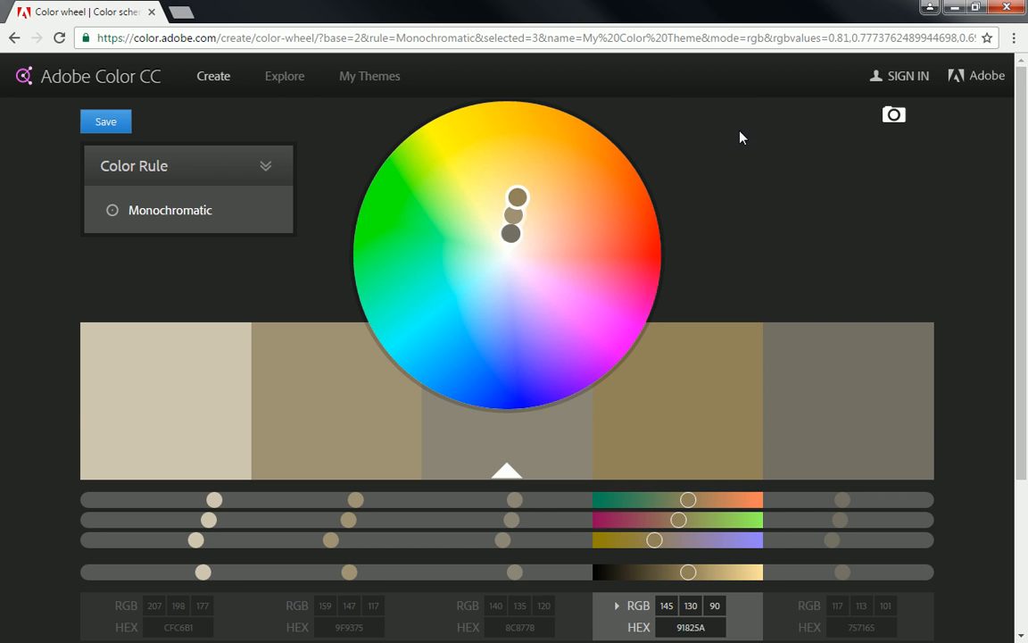